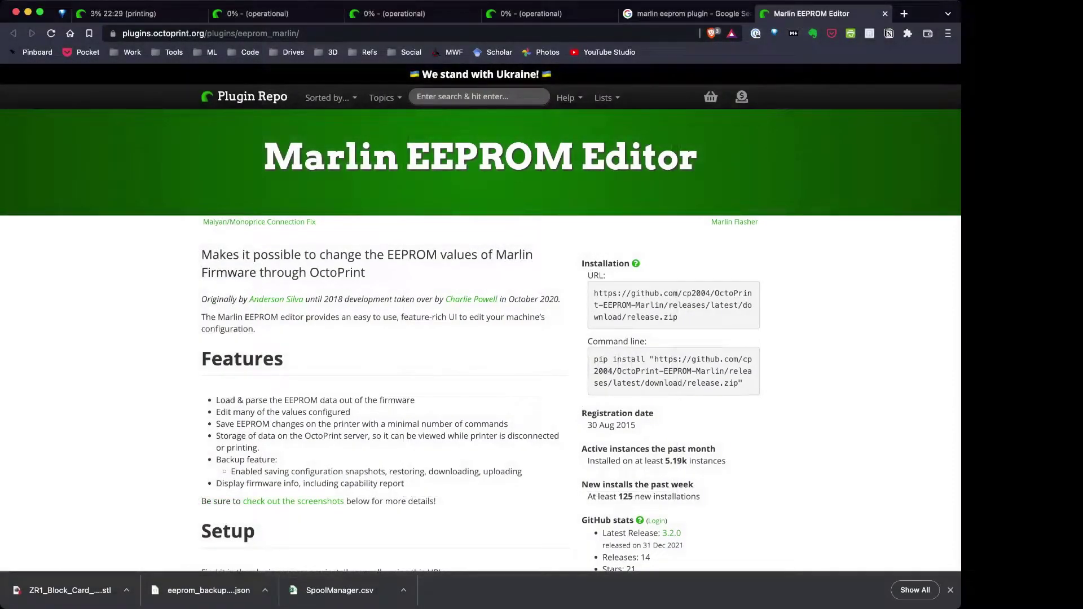
Open OctoPrint Settings at Plugin Manager to list the CR6 SE's installed plugins.
scroll(481, 318, "down", 2)
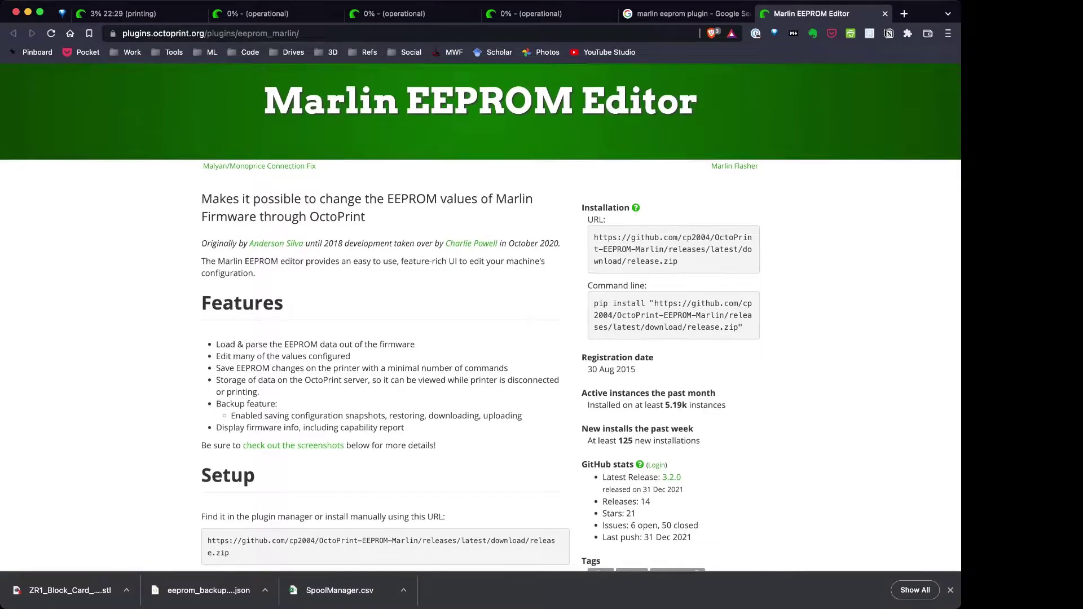
scroll(480, 318, "down", 8)
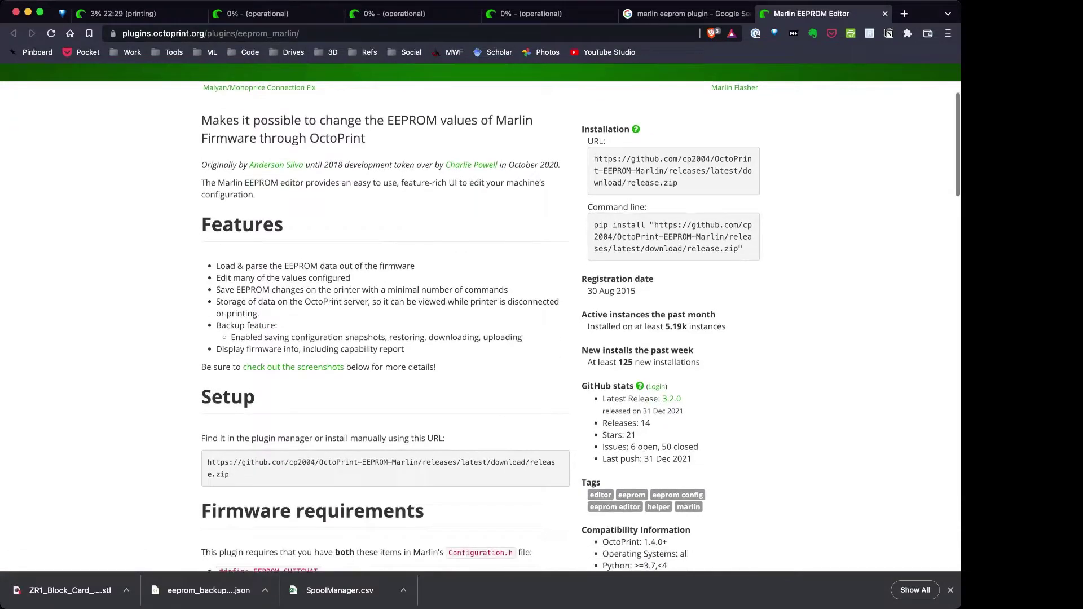
scroll(480, 318, "down", 15)
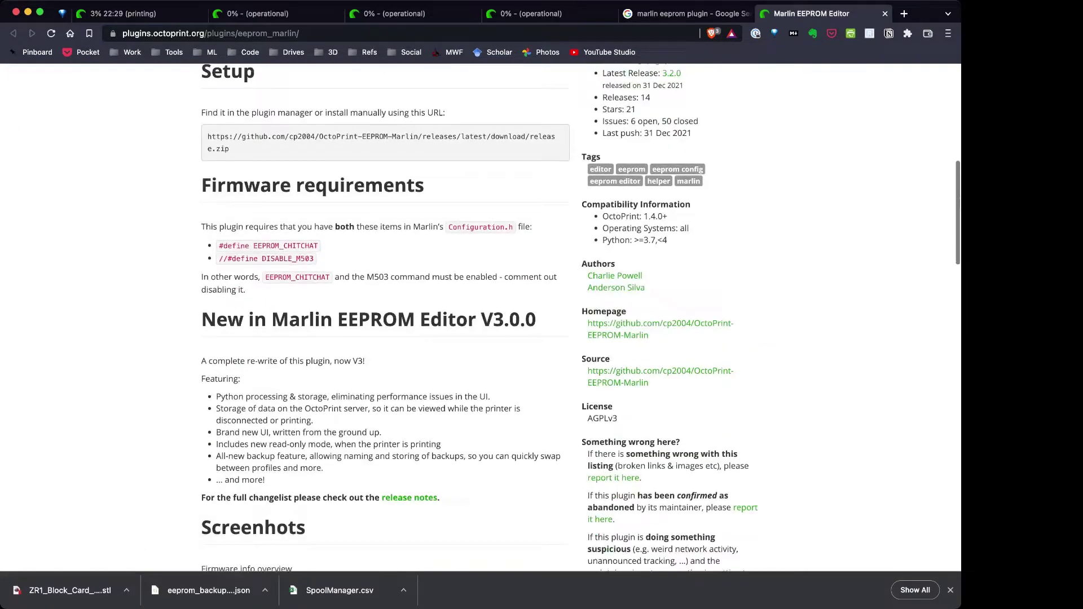
scroll(481, 318, "down", 7)
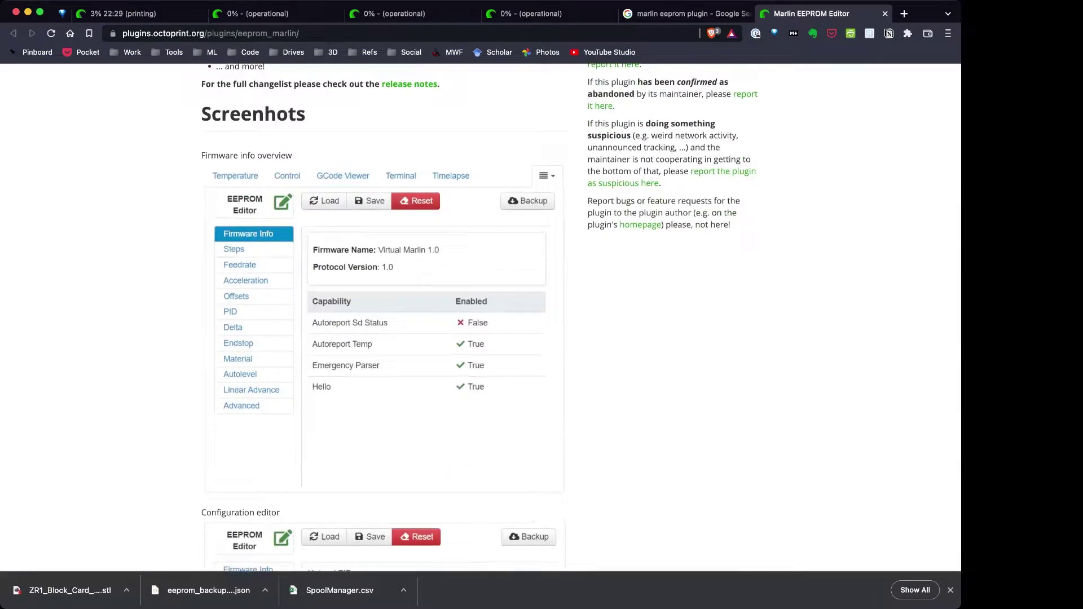
scroll(480, 318, "down", 2)
scroll(481, 318, "up", 2)
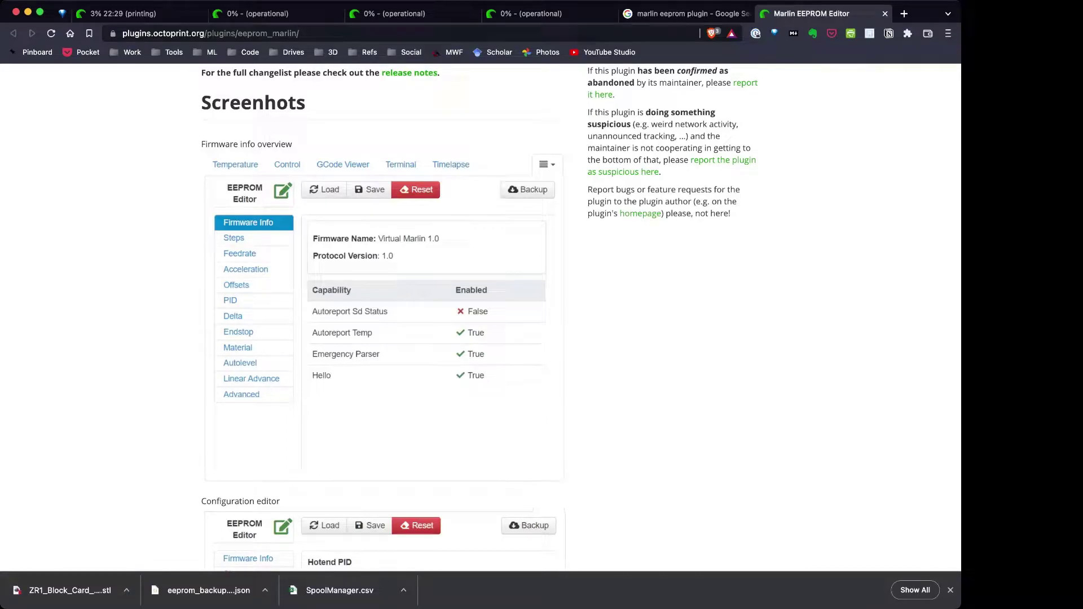
key("super+4")
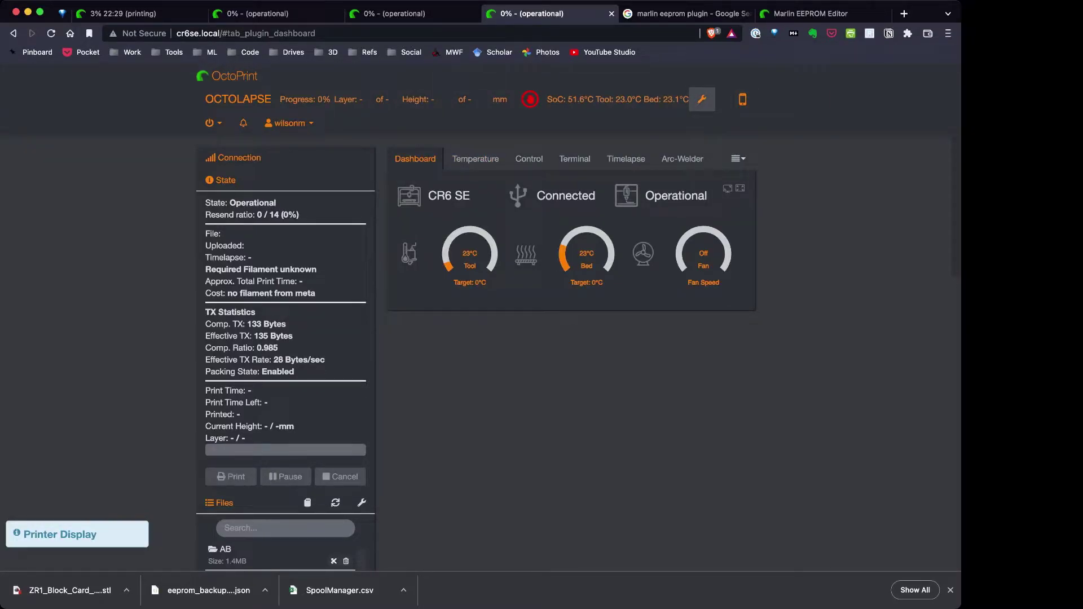
left_click(701, 99)
scroll(260, 316, "down", 2)
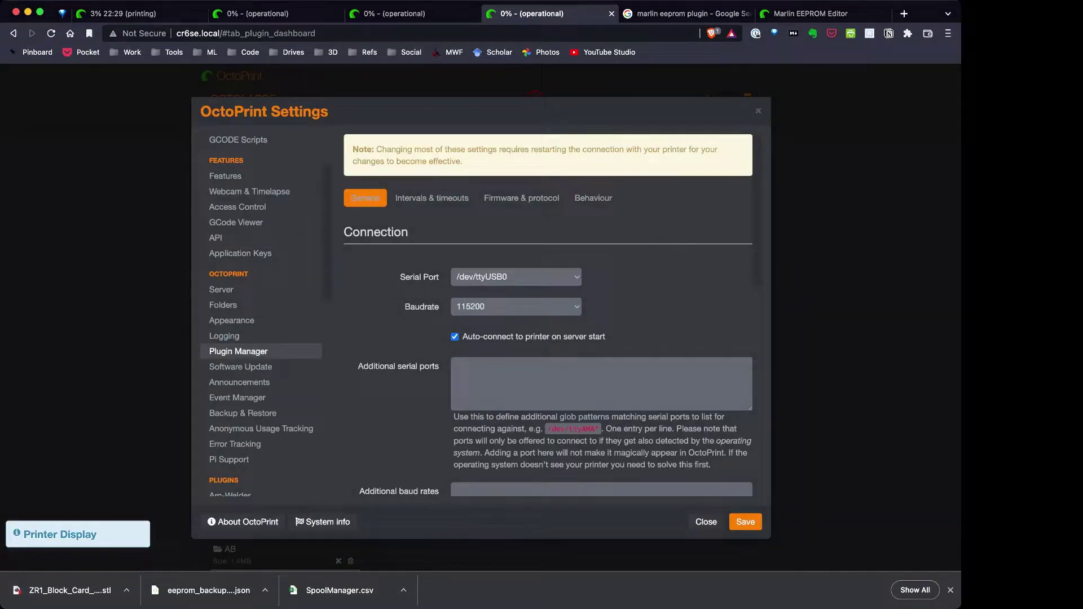
left_click(238, 351)
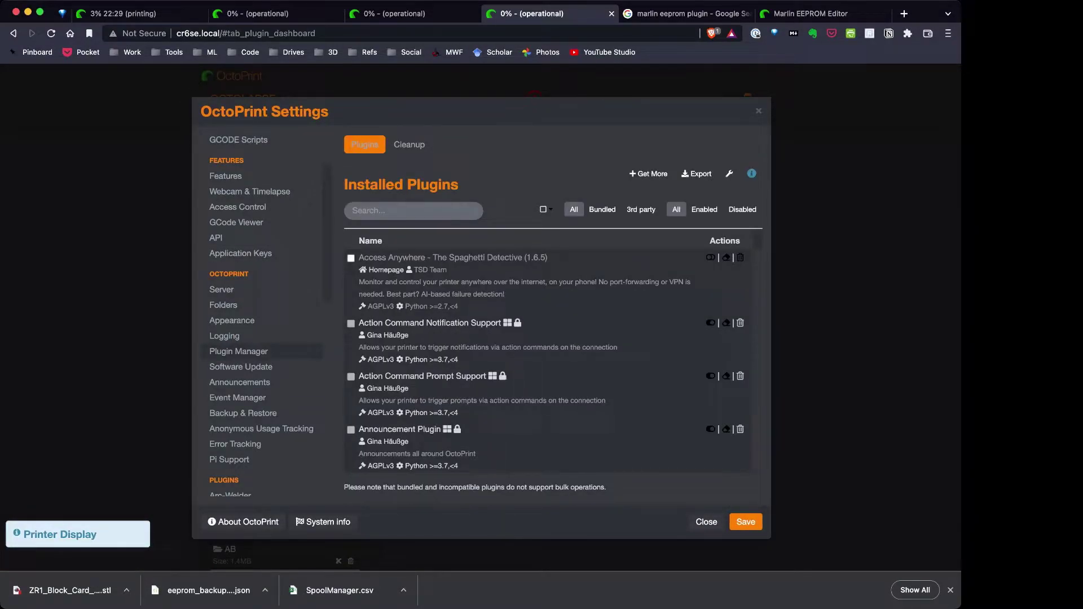
Search the plugin repository for 'eepr' and install Marlin EEPROM Editor 3.2.0.
left_click(648, 173)
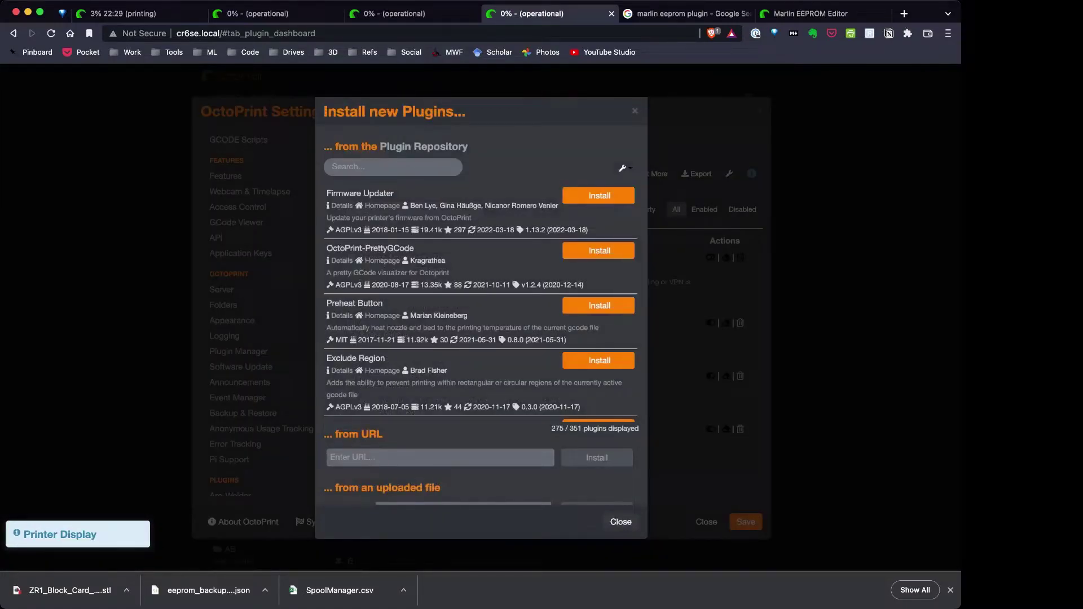
left_click(361, 166)
type("eepr")
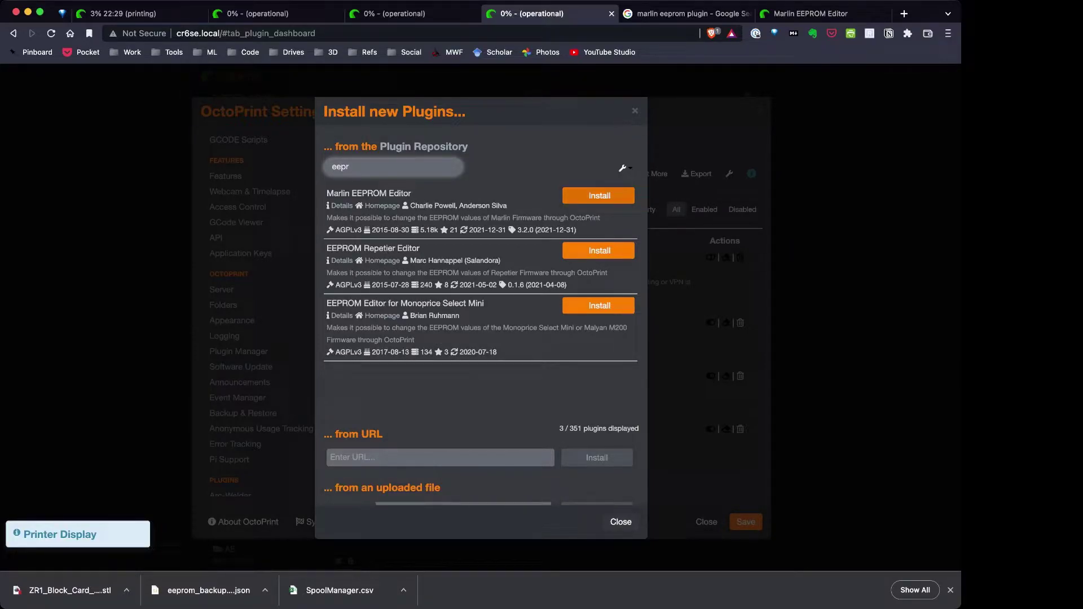
left_click(599, 195)
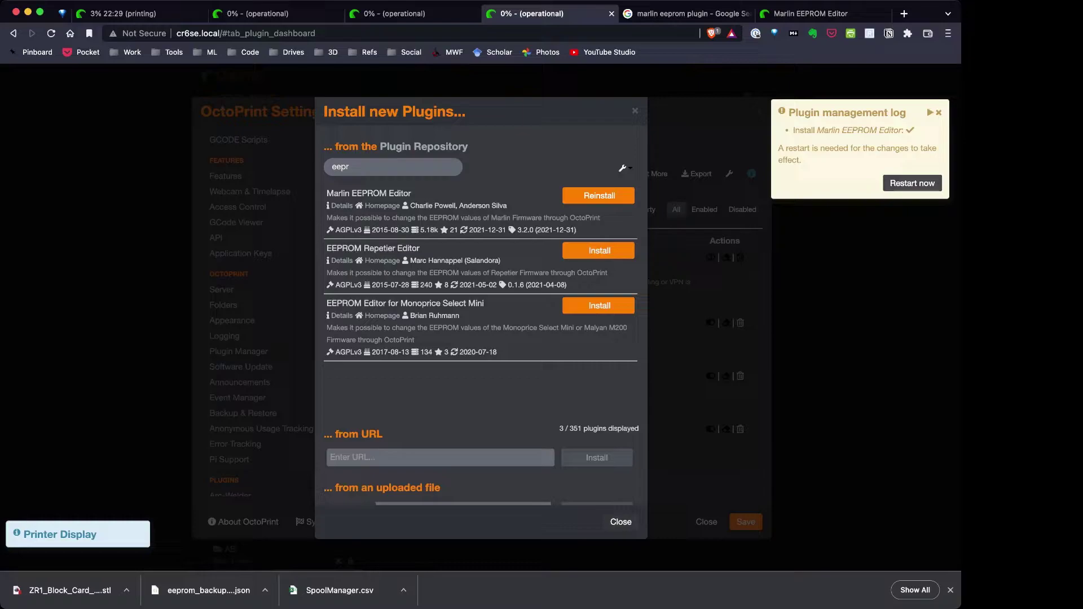
Restart the OctoPrint server and confirm the restart.
left_click(912, 182)
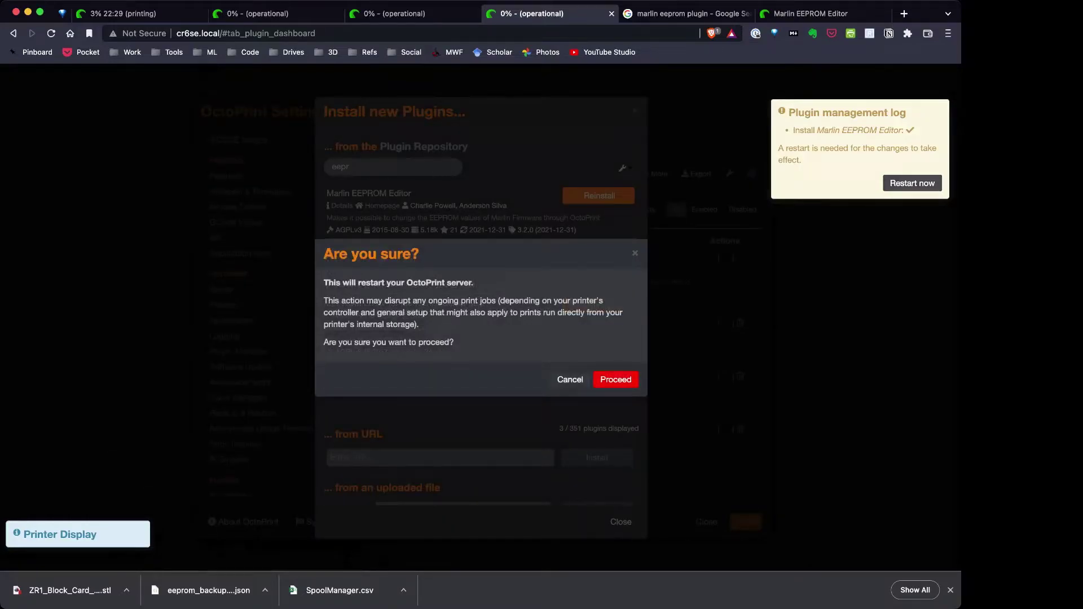
left_click(619, 379)
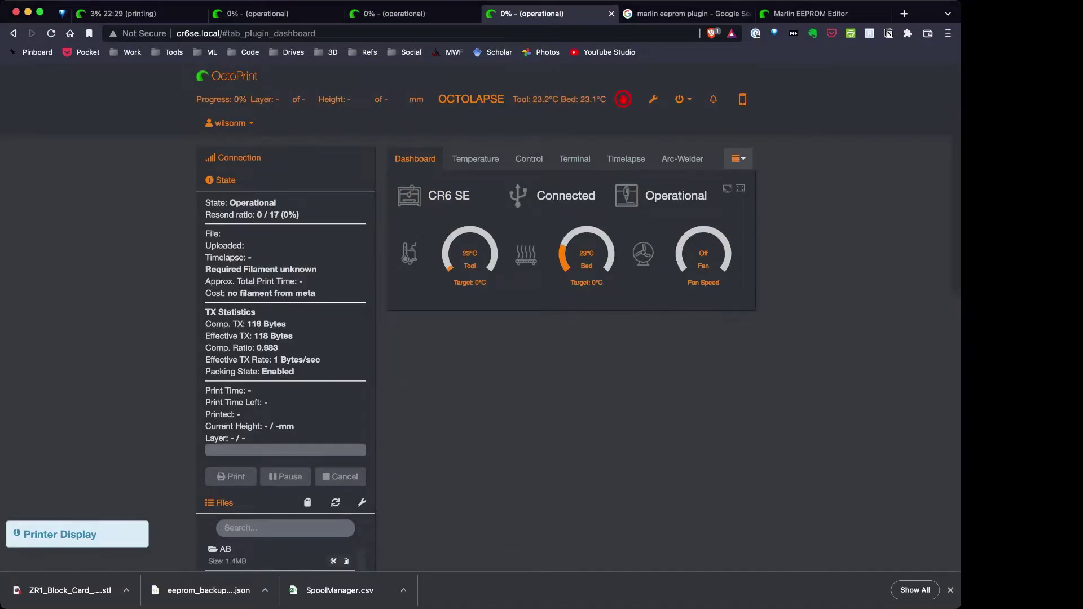
Open the EEPROM Editor page showing Marlin firmware 6.1-1 info and capabilities.
left_click(738, 158)
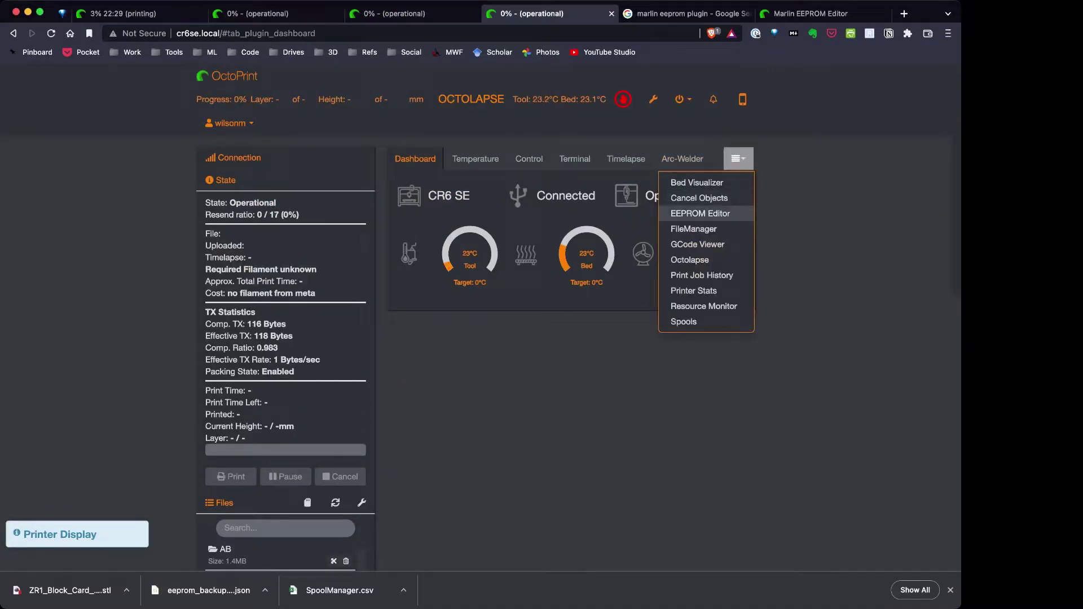
left_click(700, 213)
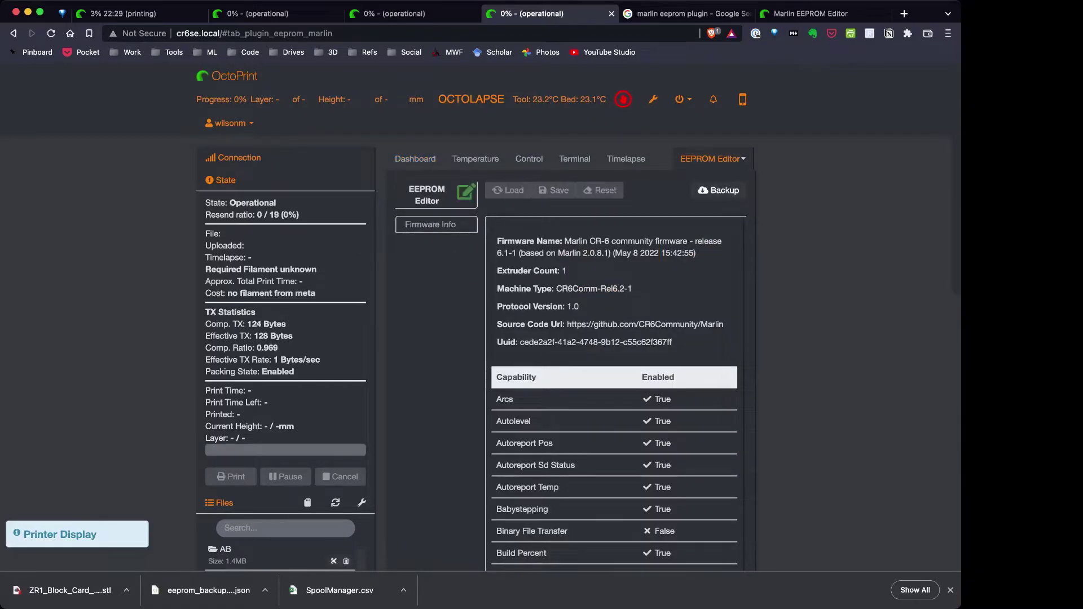
scroll(434, 288, "down", 3)
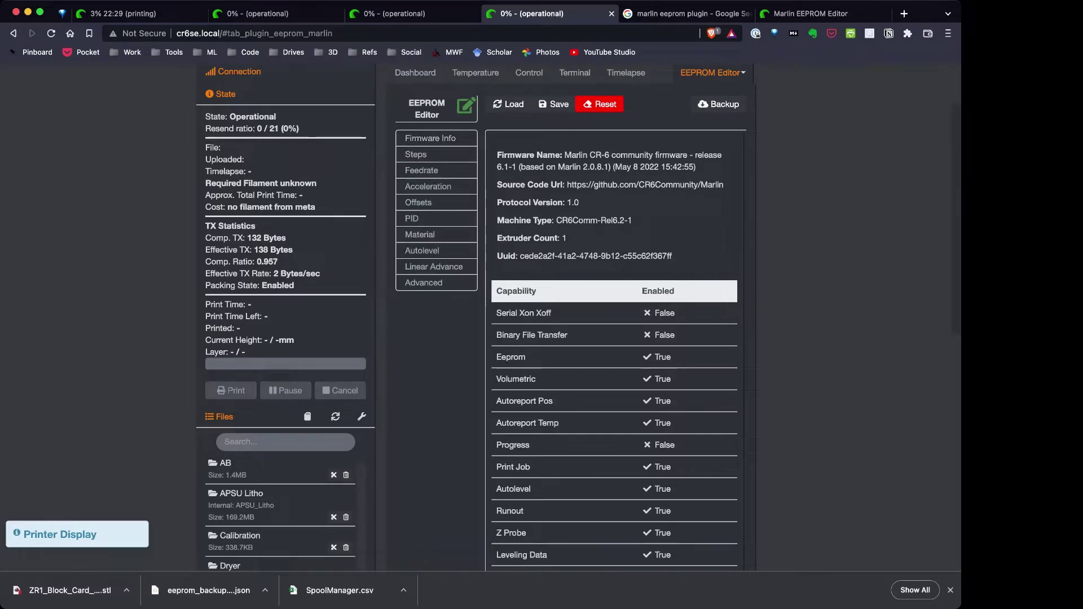
scroll(476, 319, "down", 1)
scroll(615, 378, "down", 5)
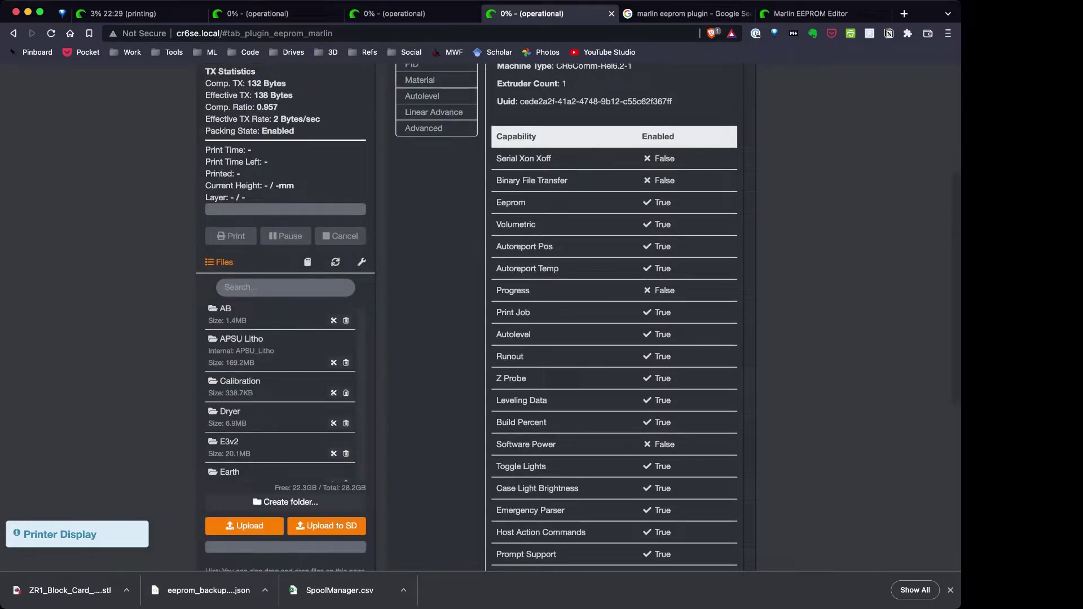
scroll(615, 377, "down", 5)
scroll(615, 377, "up", 10)
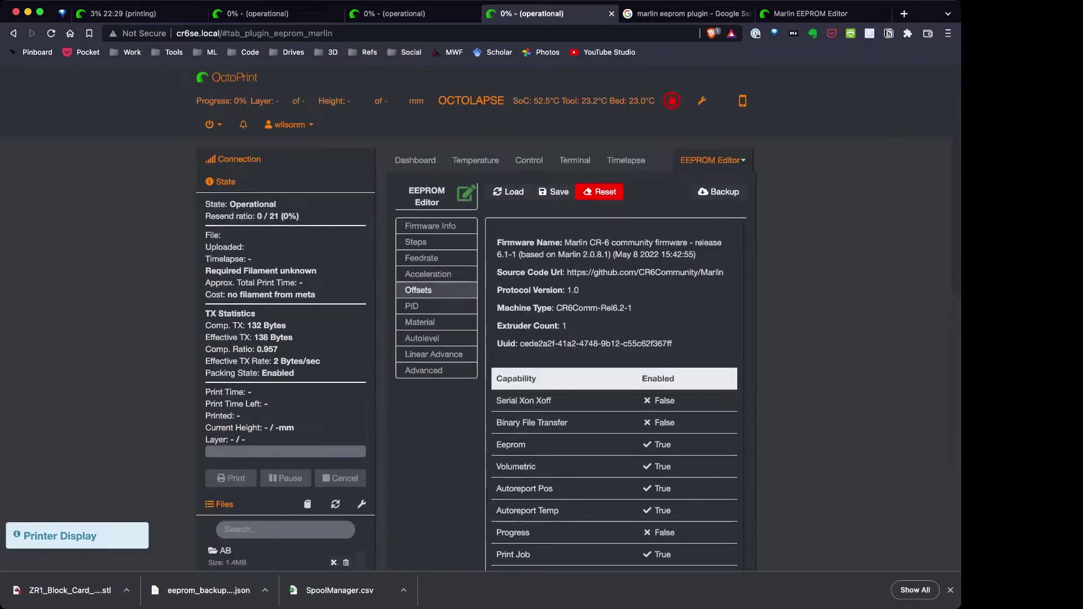
Review the Steps, Feedrate, Acceleration, Offsets and PID sections, then show the empty backup list.
left_click(418, 240)
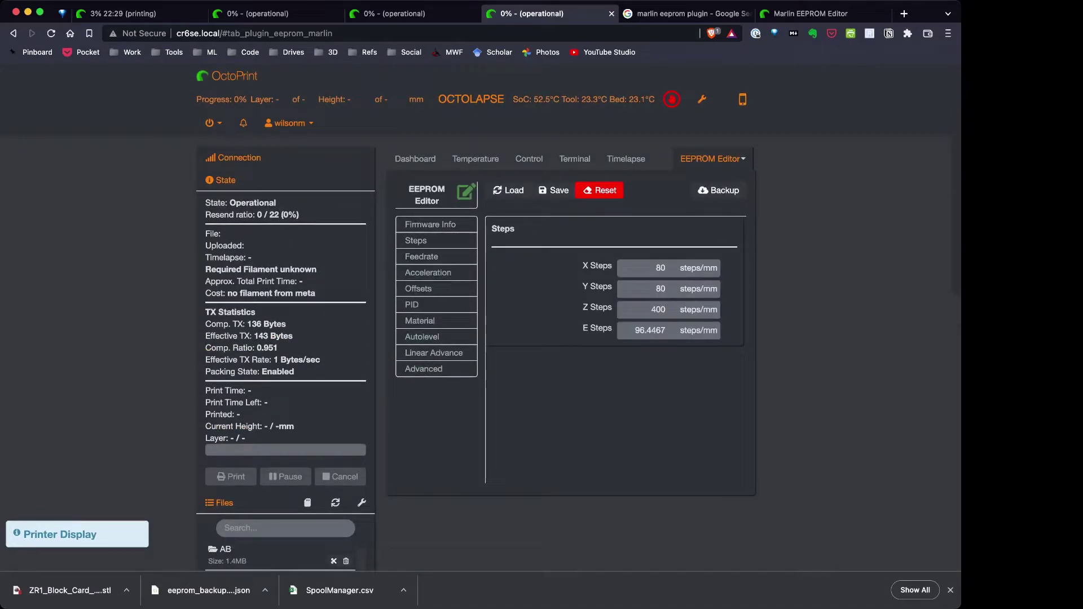
left_click(421, 256)
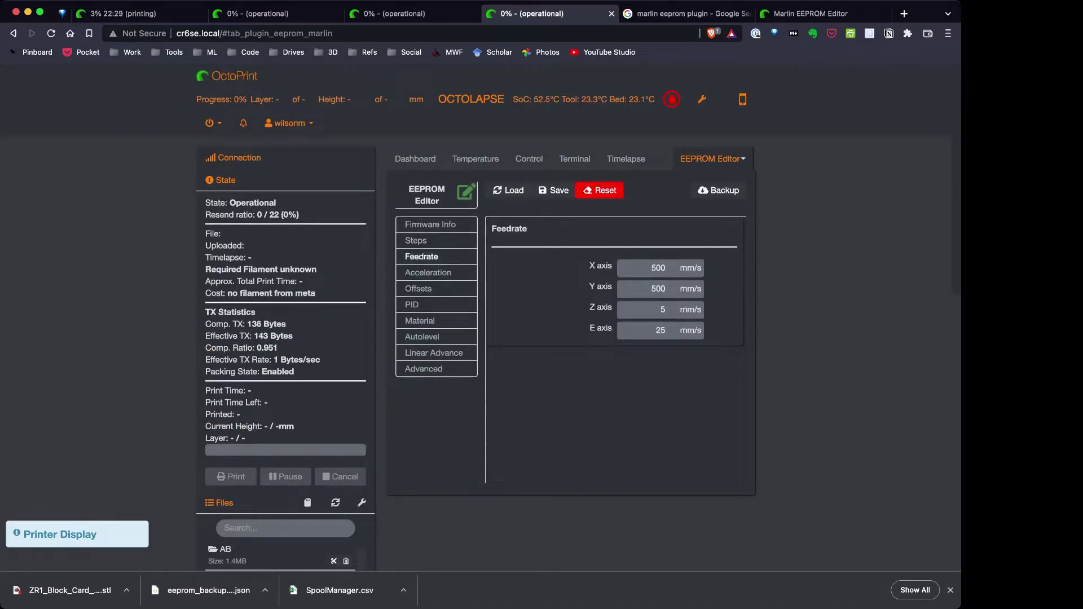
left_click(428, 273)
left_click(418, 288)
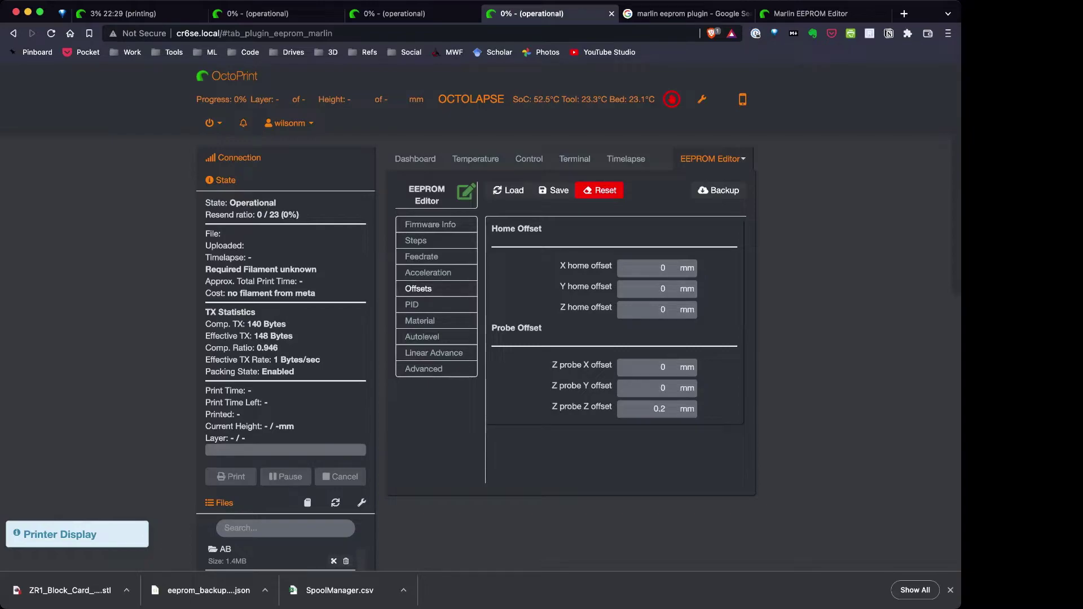
left_click(413, 305)
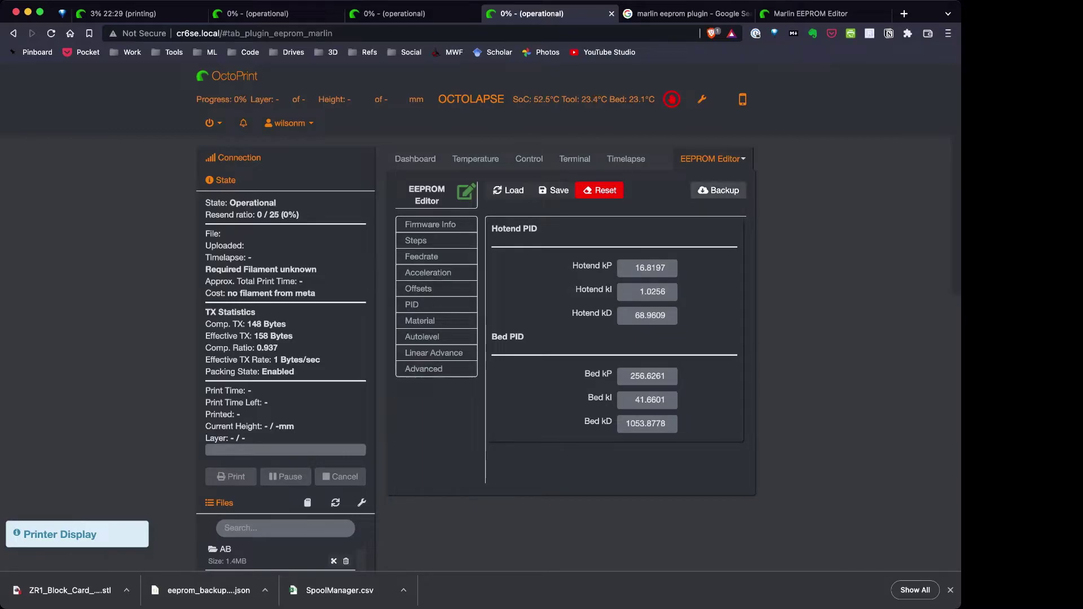
left_click(718, 190)
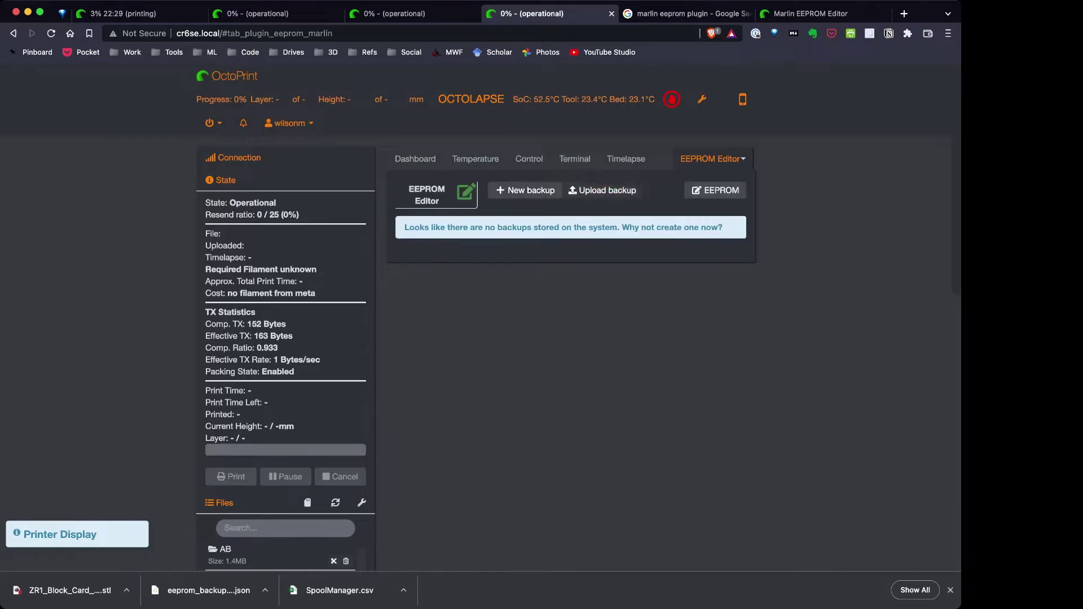
Create a new EEPROM backup JSON file, then return to the EEPROM settings with PID values.
left_click(525, 190)
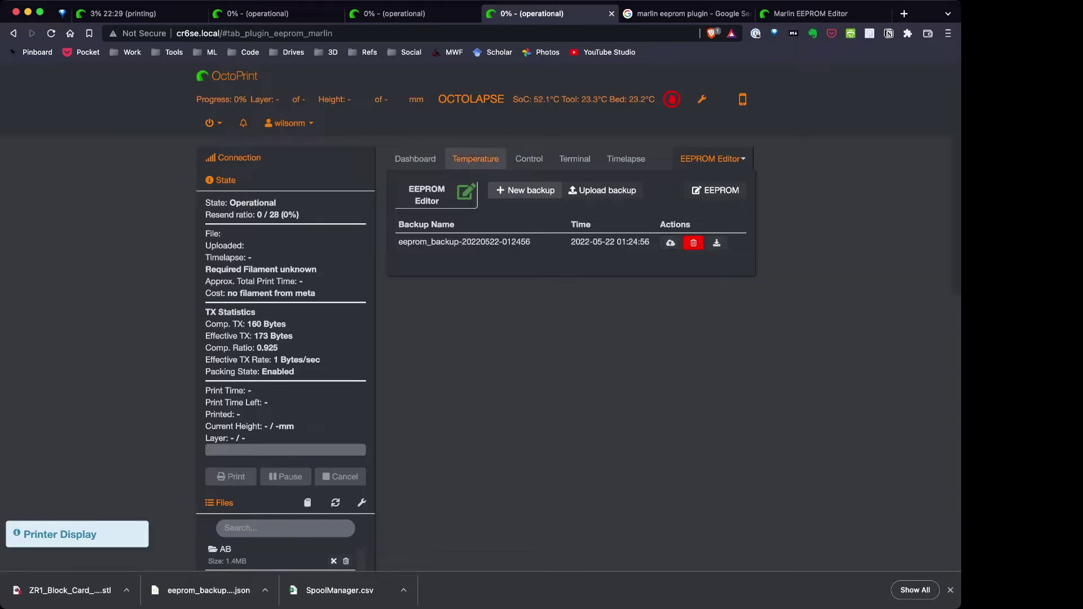
left_click(415, 159)
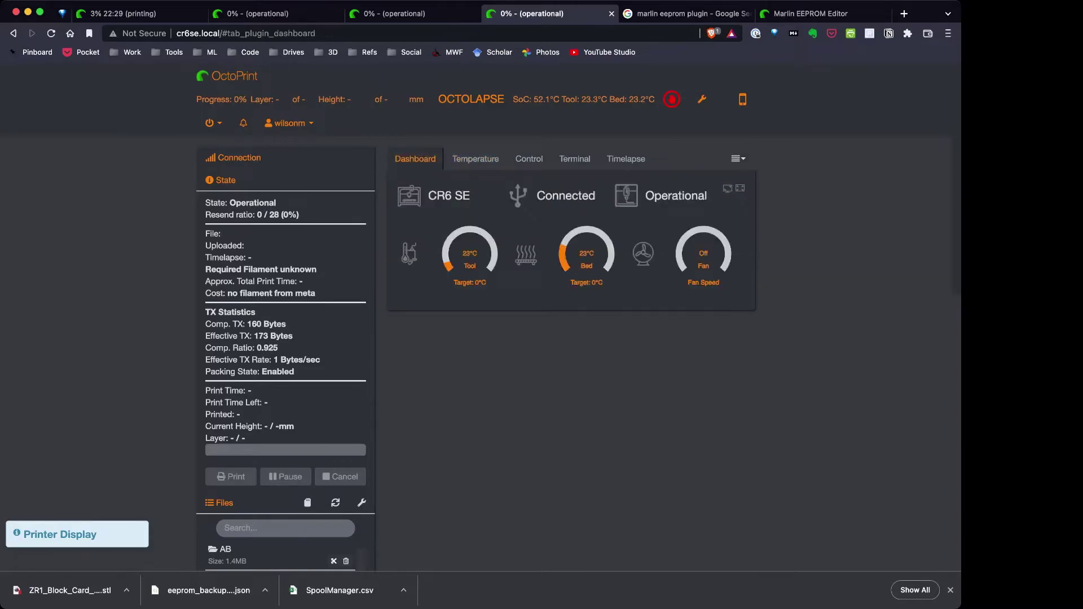
left_click(737, 159)
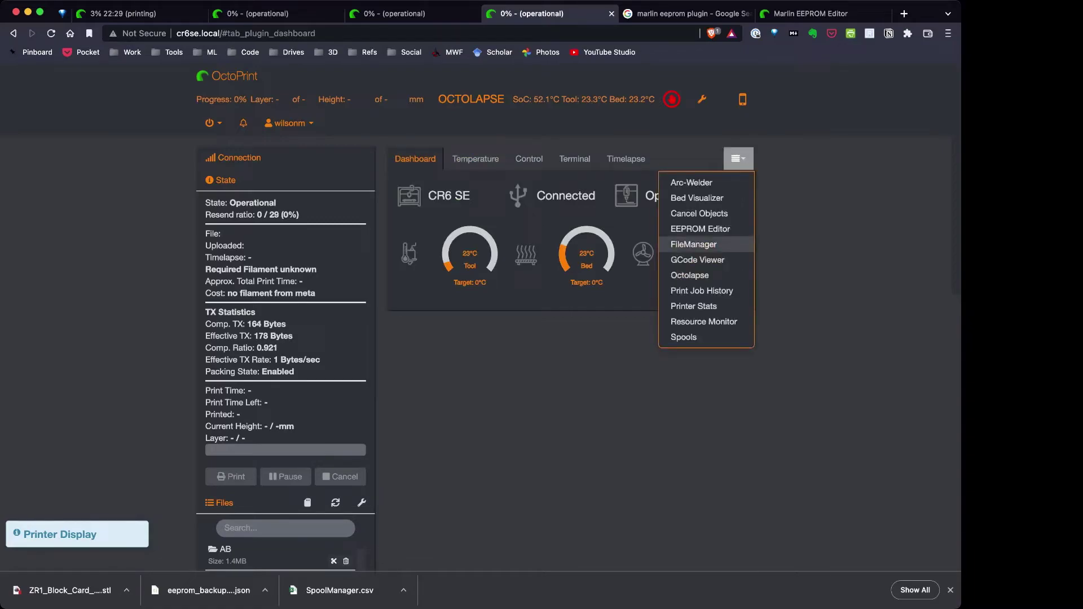
left_click(700, 228)
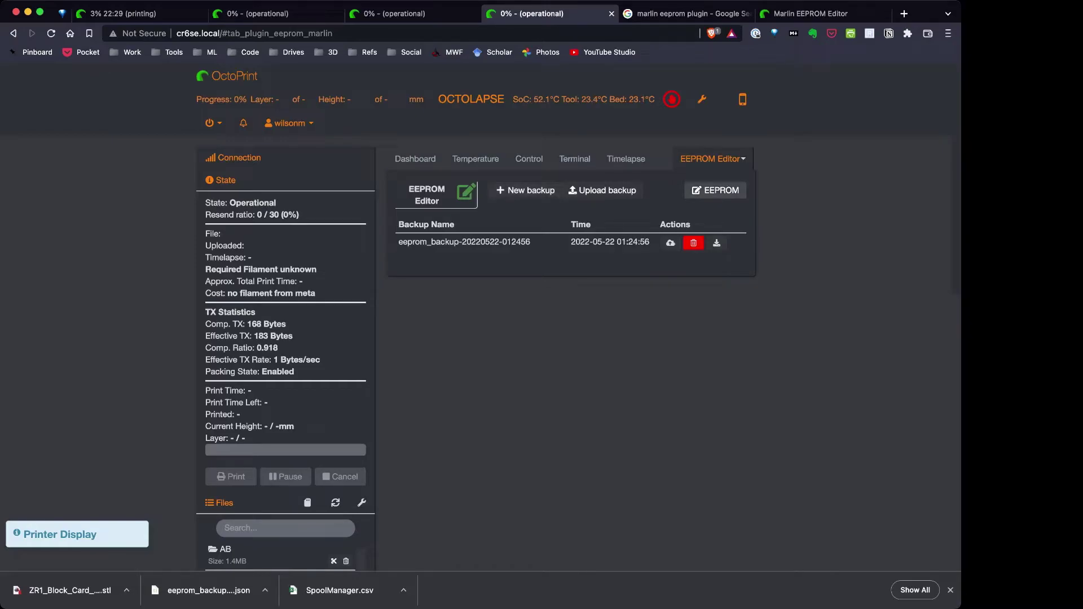
left_click(716, 190)
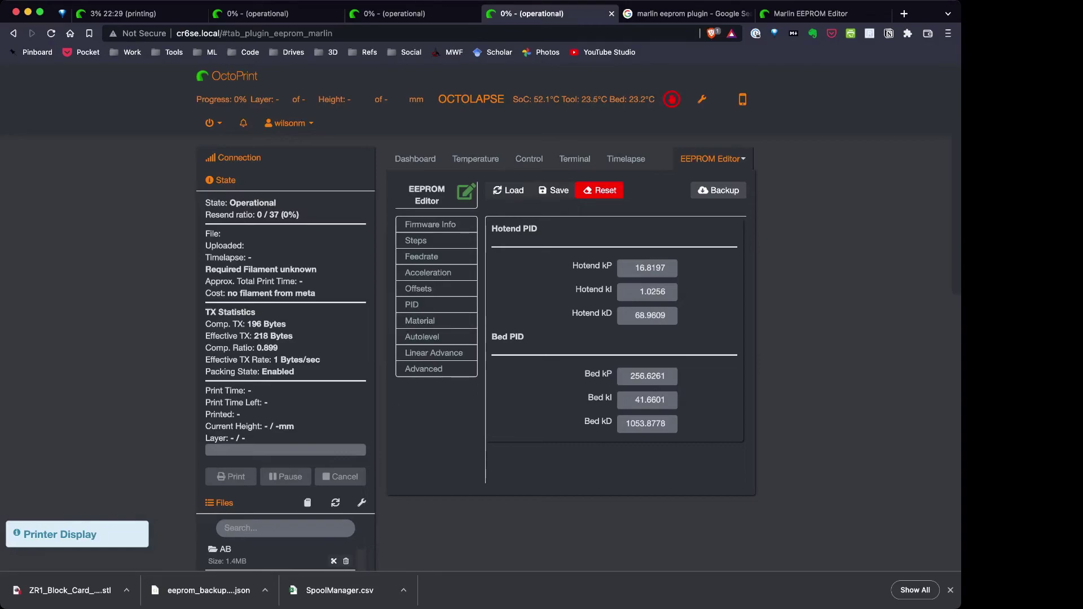
key("super+Tab")
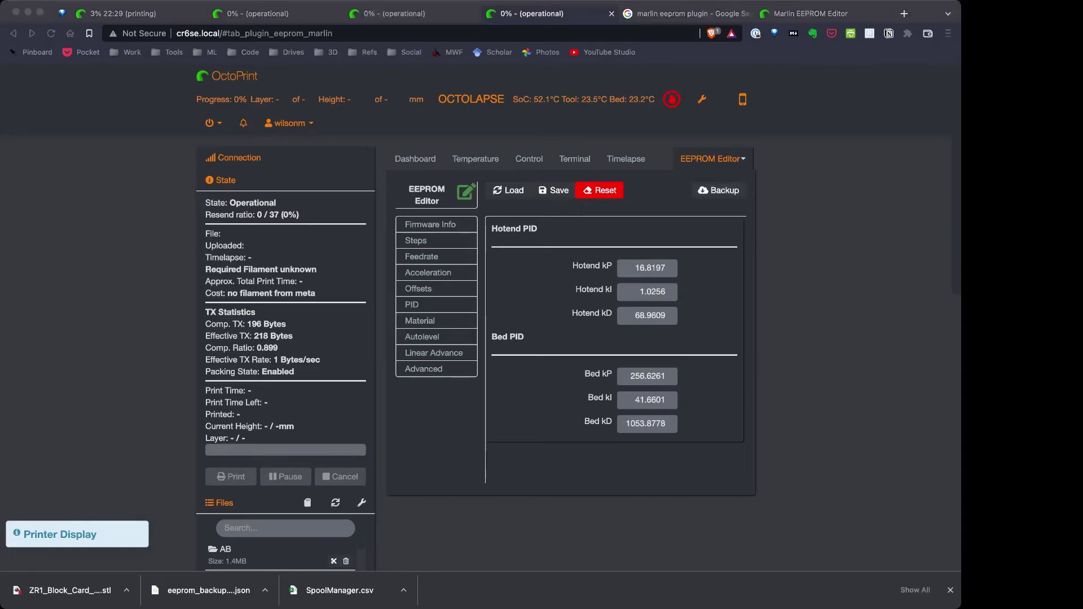